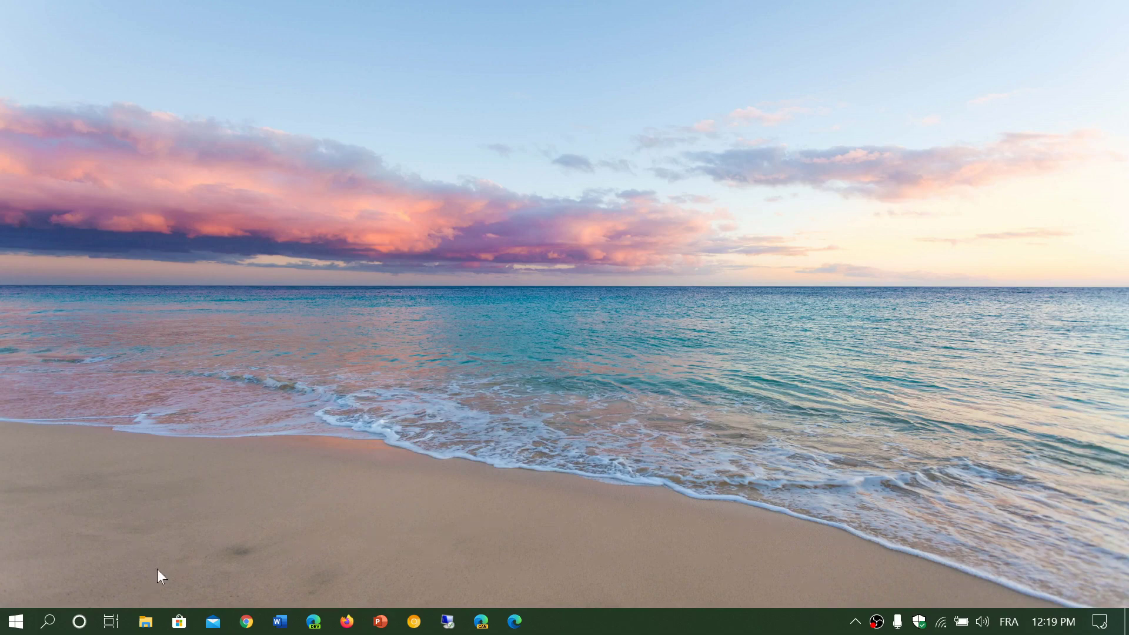
Launch File Explorer and enable the navigation pane from the View tab's Navigation pane menu.
{"action": "left_click", "coordinate": [145, 624]}
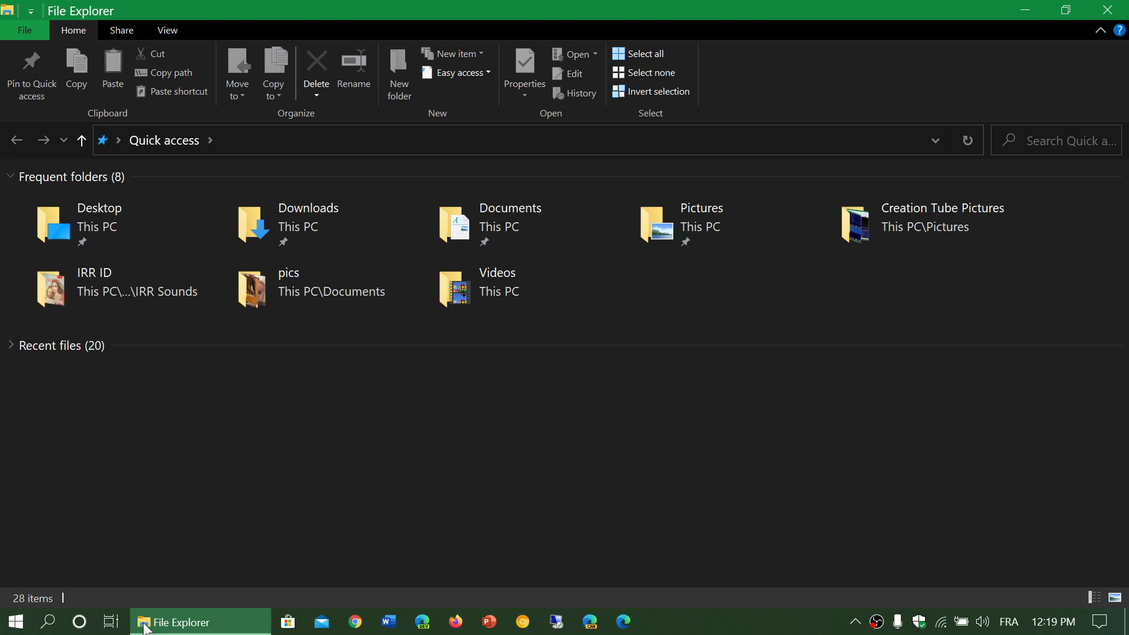
{"action": "left_click", "coordinate": [170, 33]}
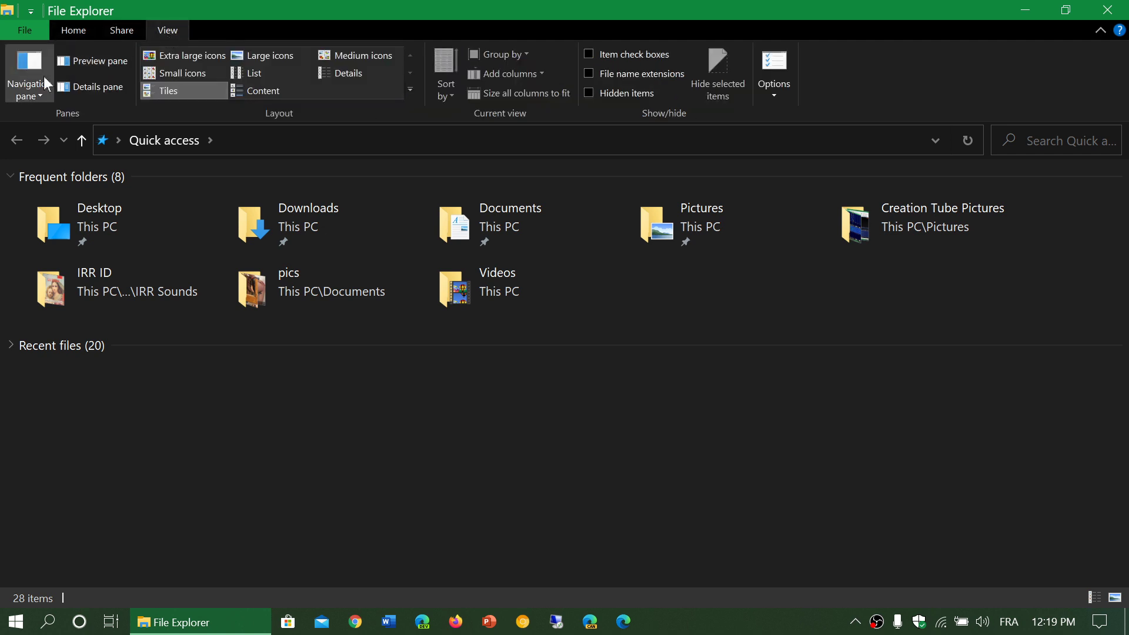
{"action": "left_click", "coordinate": [37, 96]}
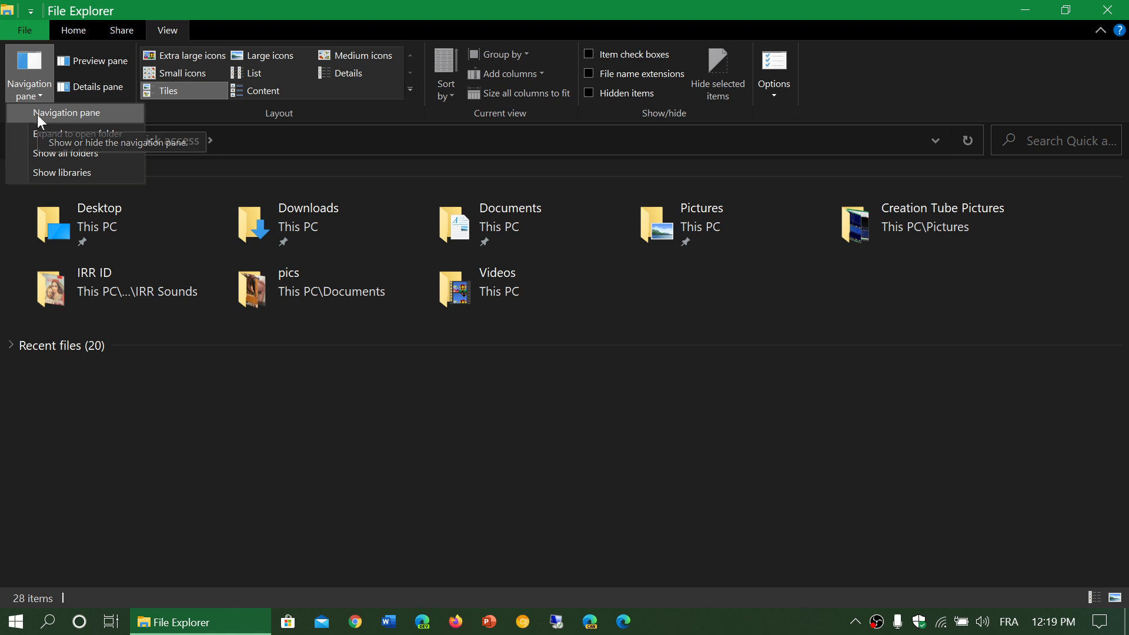
{"action": "left_click", "coordinate": [37, 114]}
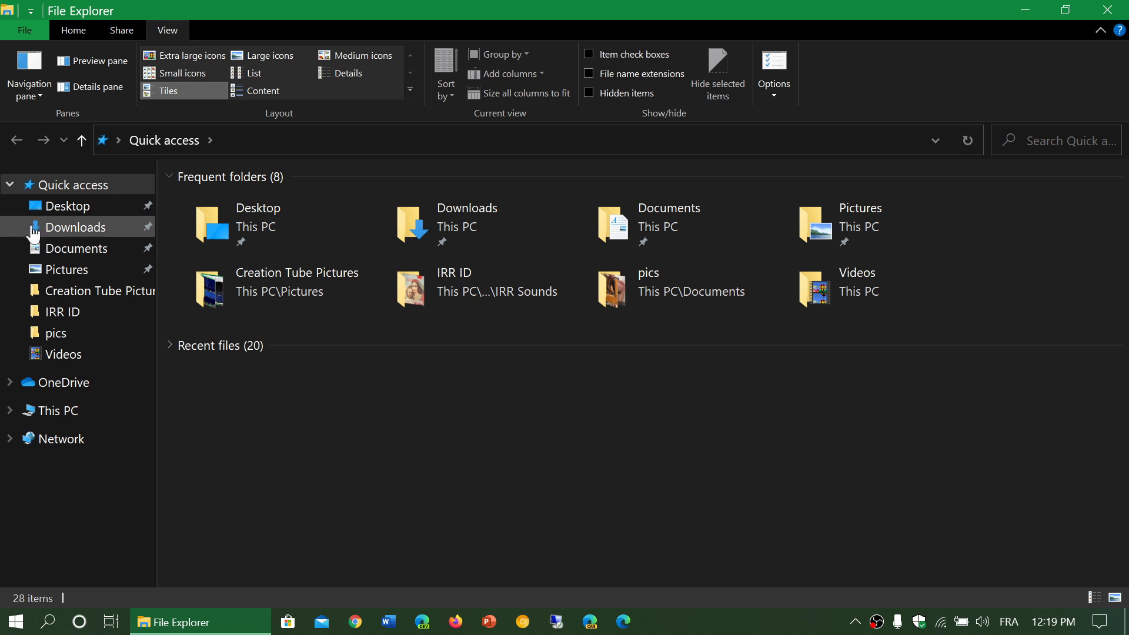
Expand OneDrive and This PC in the navigation pane to list their folders.
{"action": "left_click", "coordinate": [10, 383]}
{"action": "scroll", "coordinate": [13, 392], "scroll_direction": "down", "scroll_amount": 3}
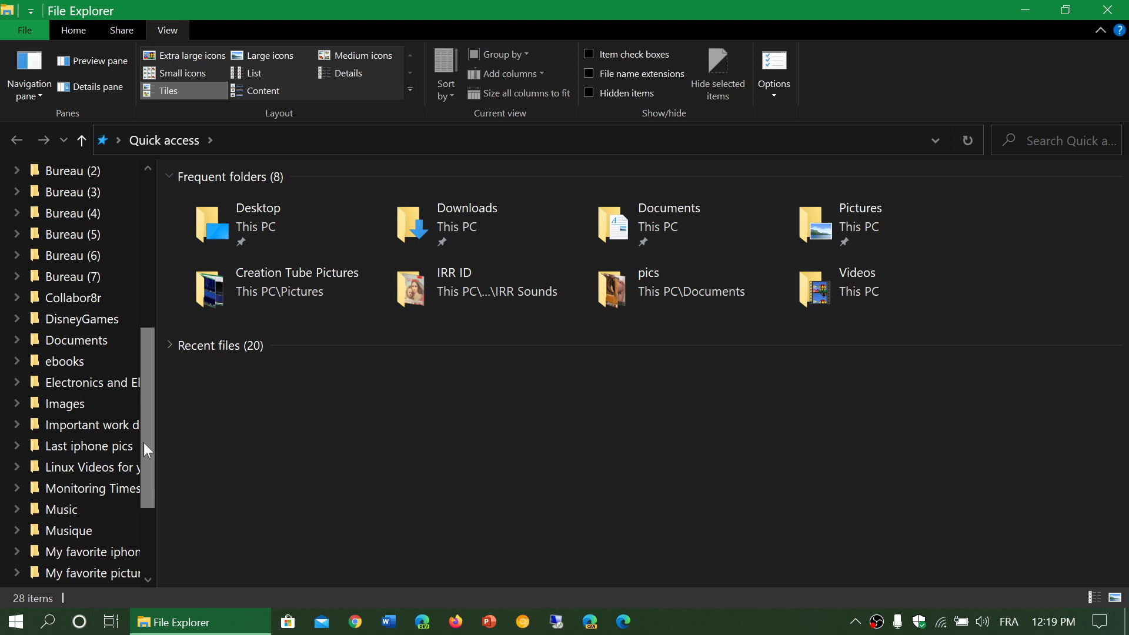
{"action": "left_click_drag", "start_coordinate": [144, 445], "coordinate": [147, 573]}
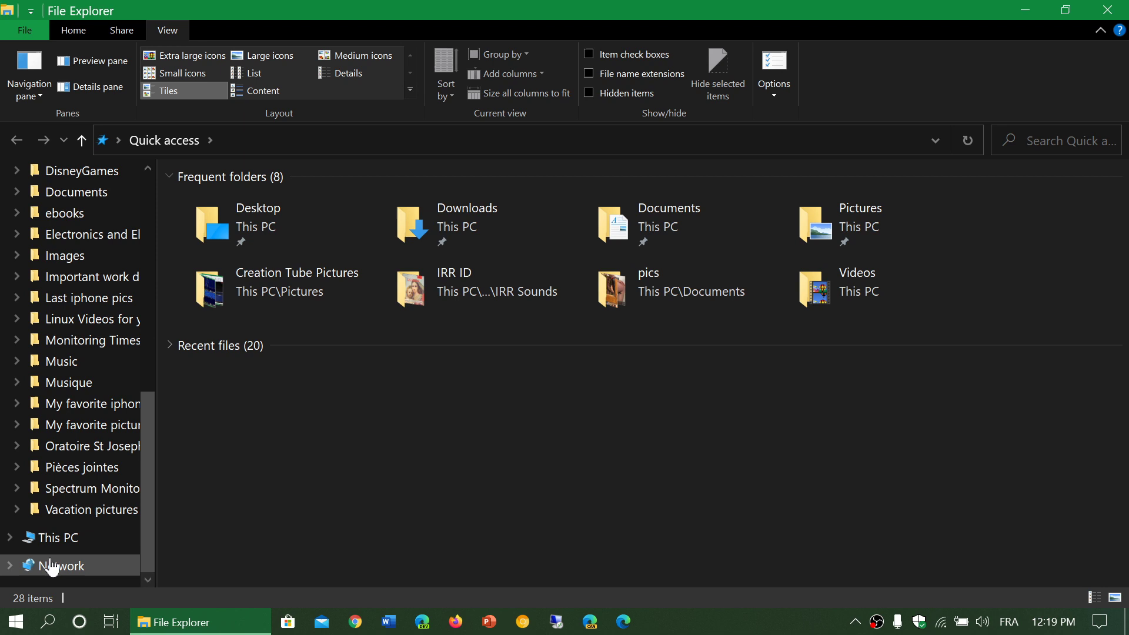
{"action": "left_click", "coordinate": [10, 538]}
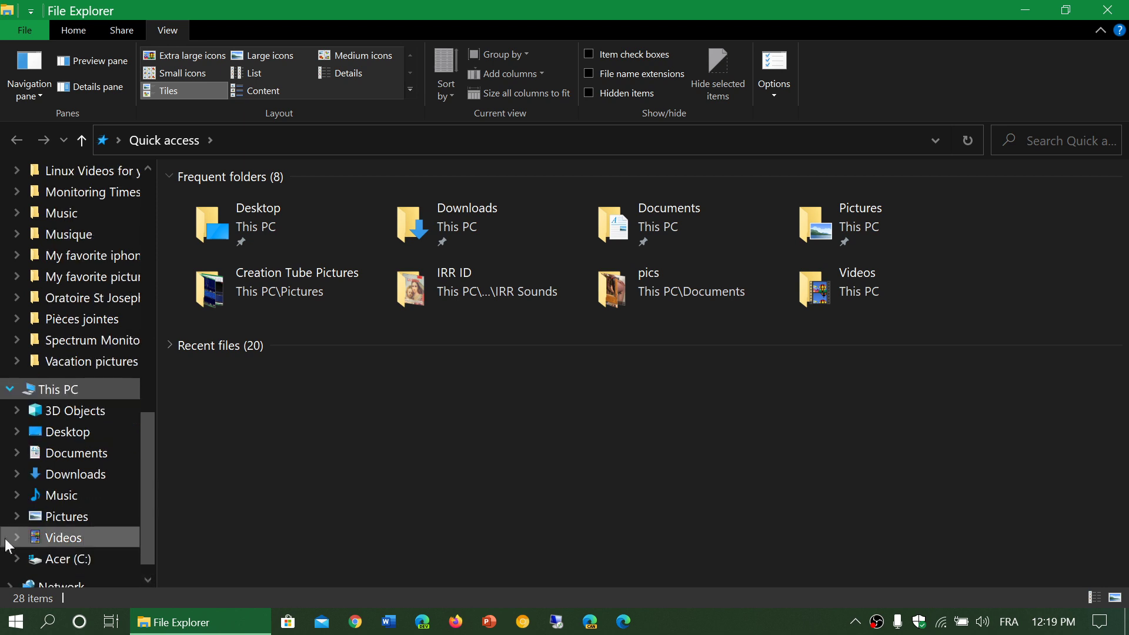
{"action": "mouse_move", "coordinate": [6, 544]}
{"action": "left_mouse_down"}
{"action": "mouse_move", "coordinate": [58, 417]}
{"action": "mouse_move", "coordinate": [9, 505]}
{"action": "mouse_move", "coordinate": [5, 575]}
{"action": "mouse_move", "coordinate": [4, 565]}
{"action": "left_mouse_up"}
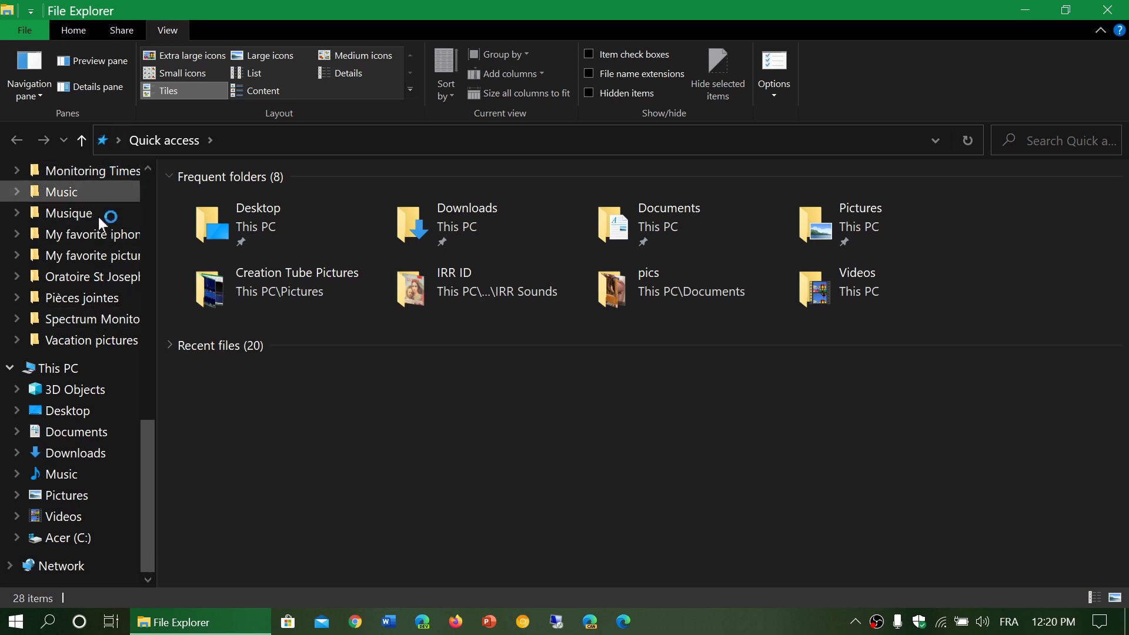
Scroll back up the tree and collapse OneDrive, leaving This PC's folders and Acer (C:) listed.
{"action": "left_click", "coordinate": [151, 193]}
{"action": "left_click", "coordinate": [151, 193]}
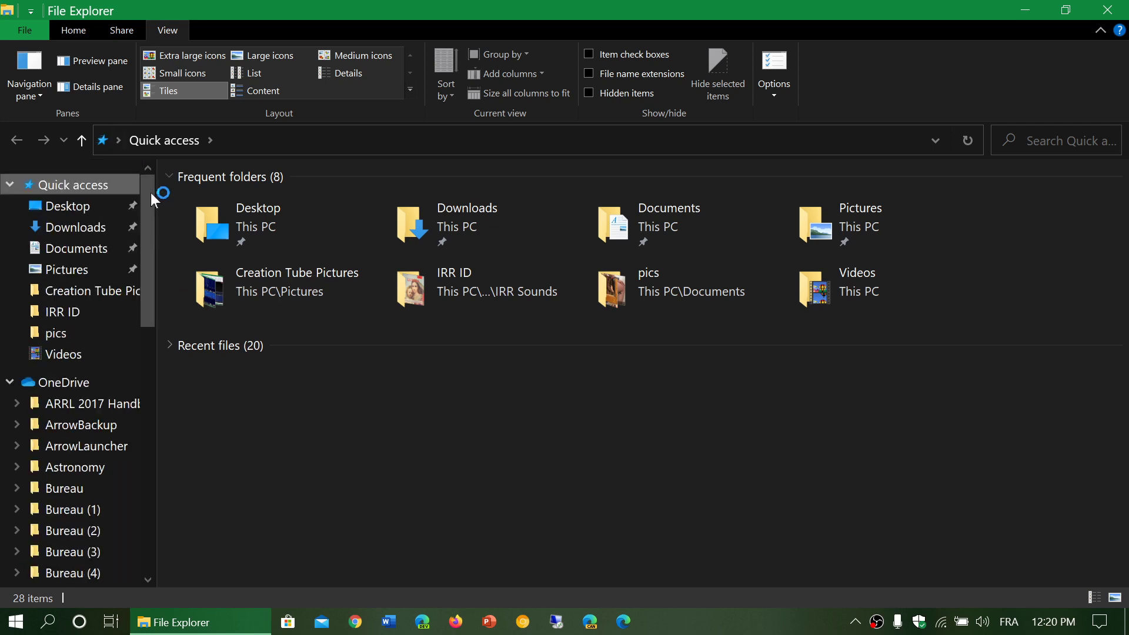
{"action": "left_click", "coordinate": [9, 383]}
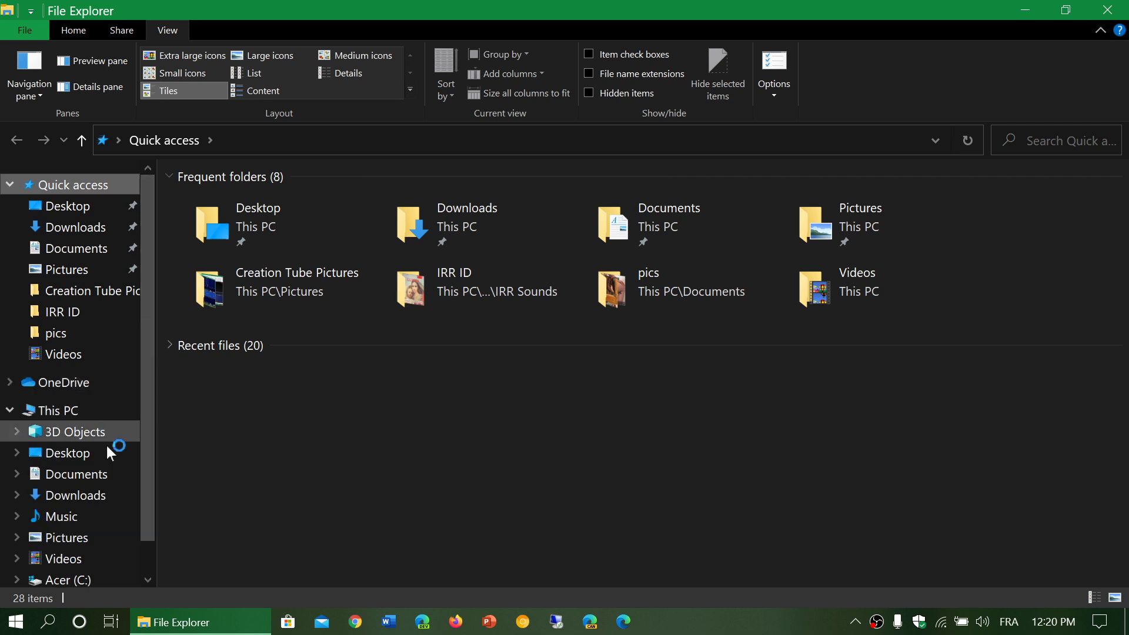
{"action": "left_click", "coordinate": [151, 554]}
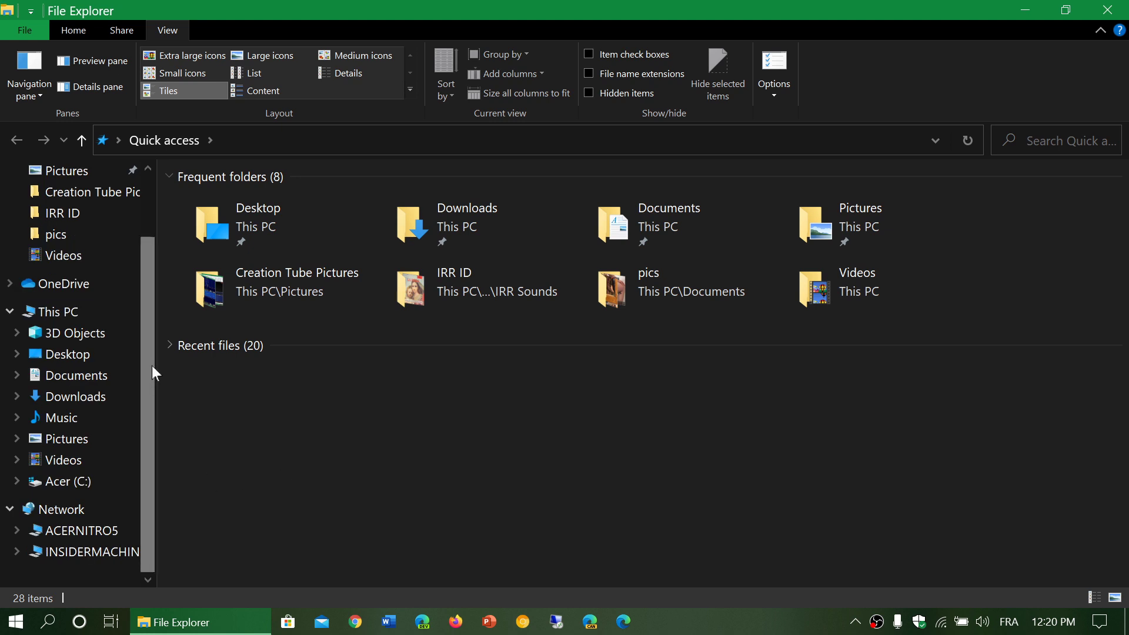
{"action": "left_click_drag", "start_coordinate": [152, 365], "coordinate": [139, 336]}
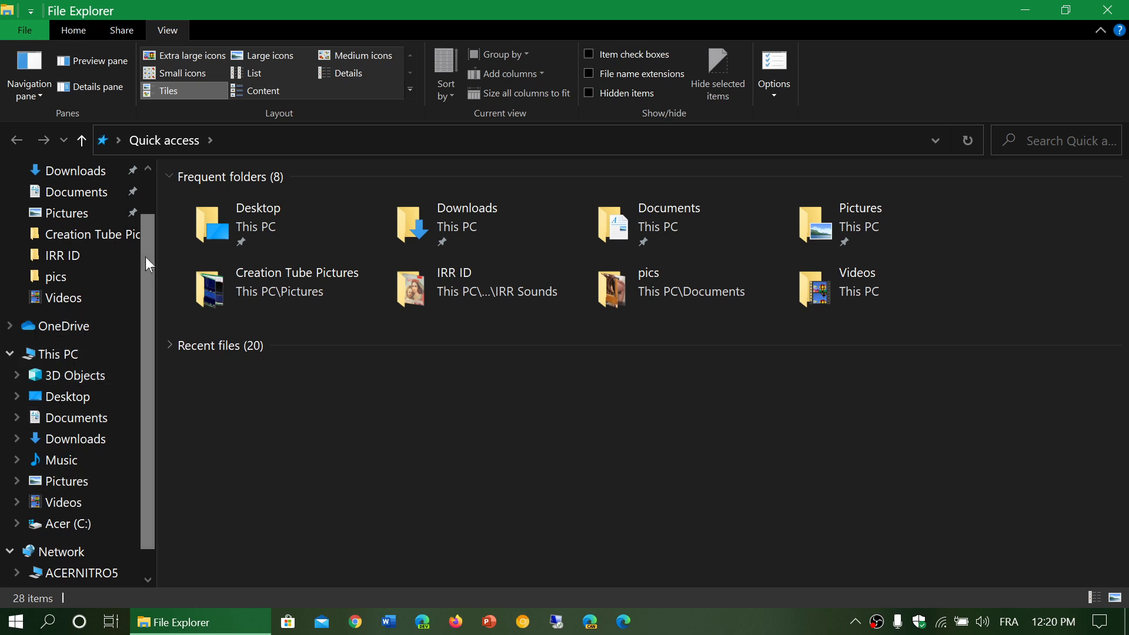
{"action": "left_click_drag", "start_coordinate": [146, 250], "coordinate": [146, 214]}
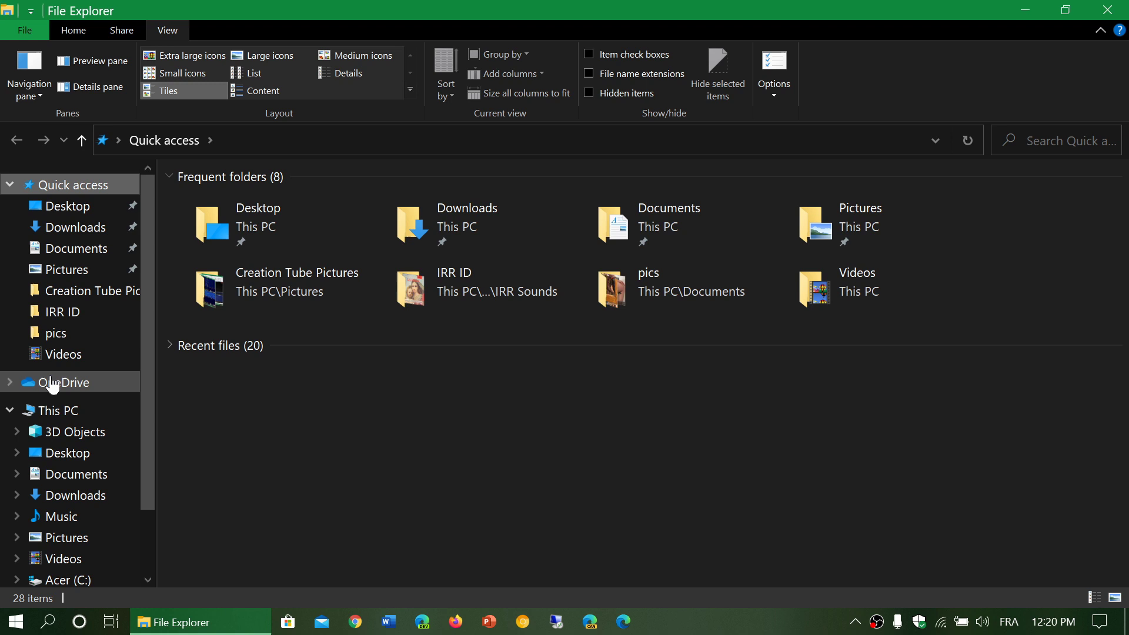
Expand OneDrive in the navigation pane and scroll through its cloud folders.
{"action": "left_click", "coordinate": [9, 384]}
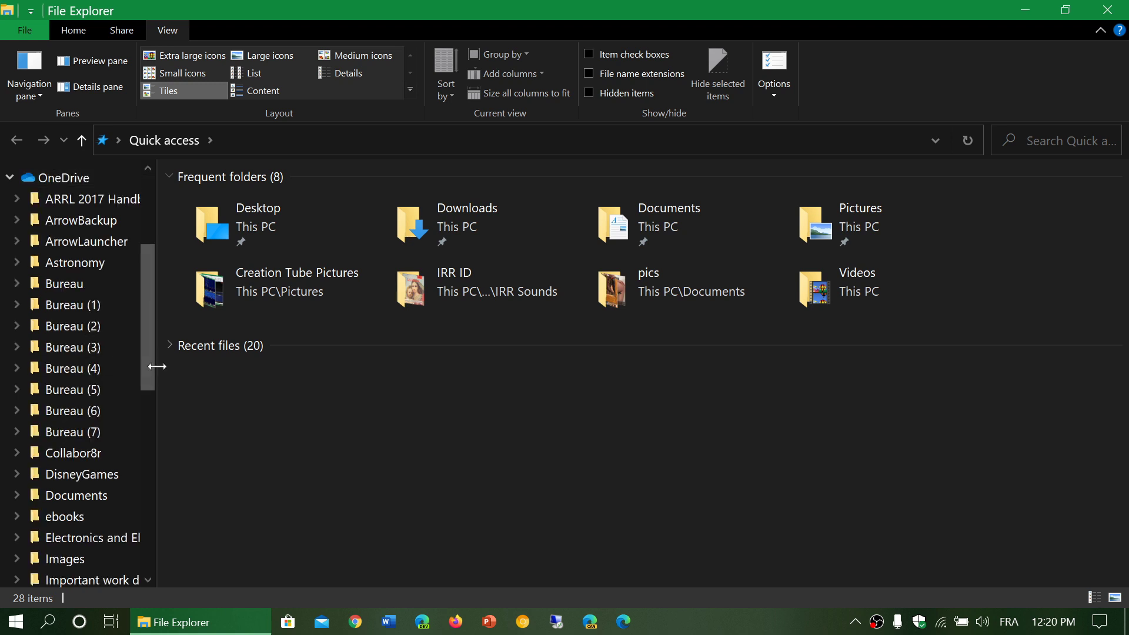
{"action": "left_click_drag", "start_coordinate": [148, 356], "coordinate": [154, 420]}
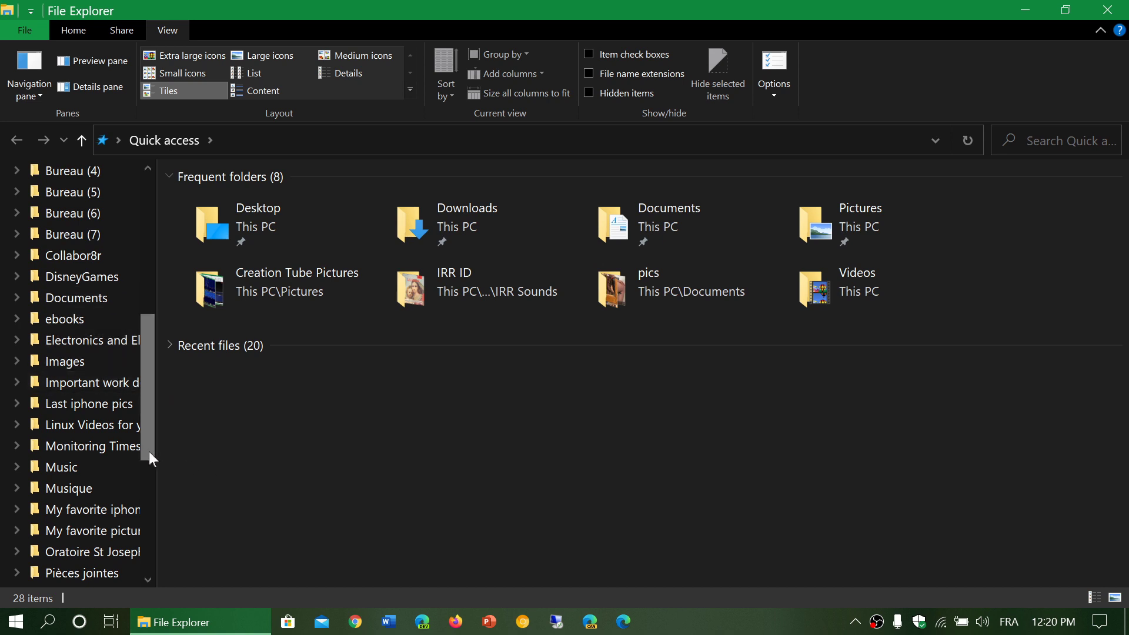
{"action": "left_click_drag", "start_coordinate": [146, 447], "coordinate": [3, 209]}
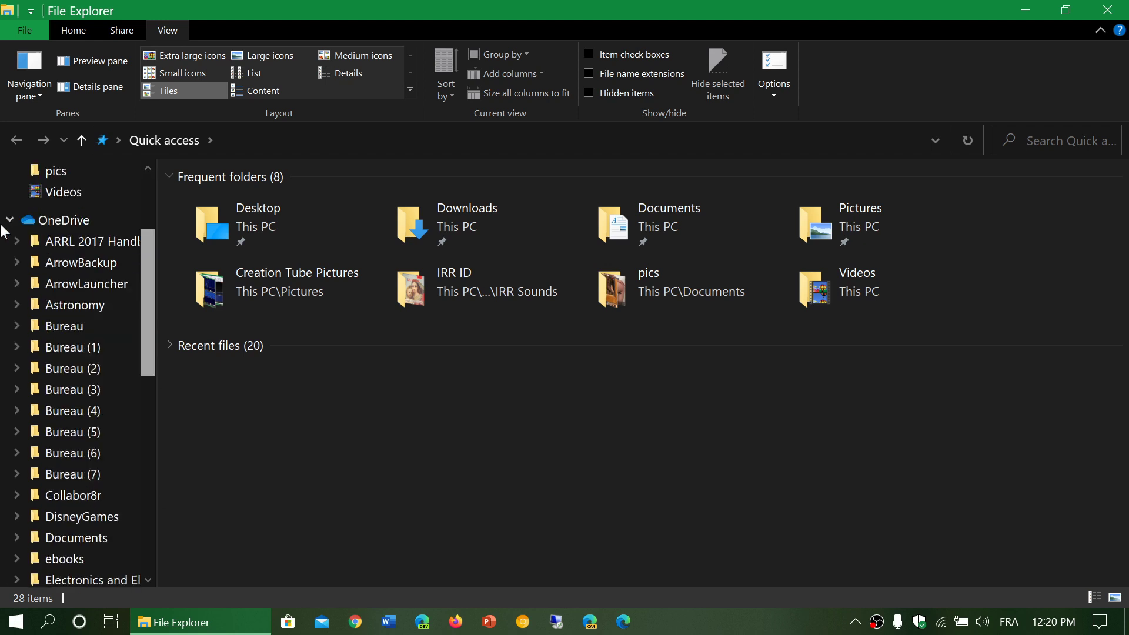
Collapse OneDrive, Network and This PC, then re-expand OneDrive to show its 57 items.
{"action": "left_click", "coordinate": [3, 228]}
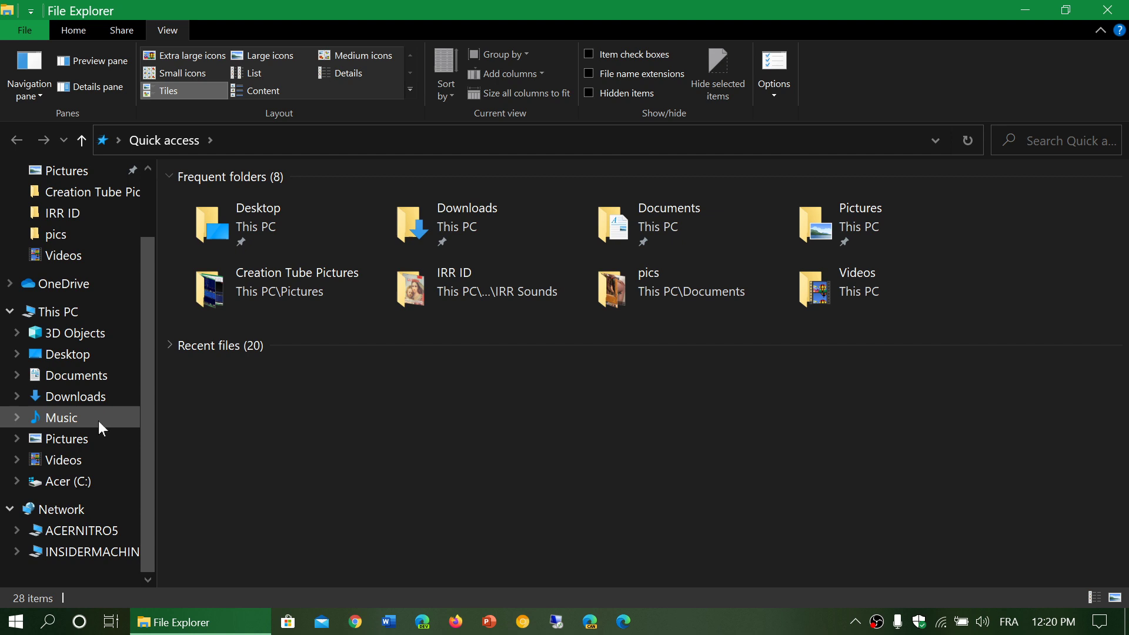
{"action": "left_click", "coordinate": [9, 513]}
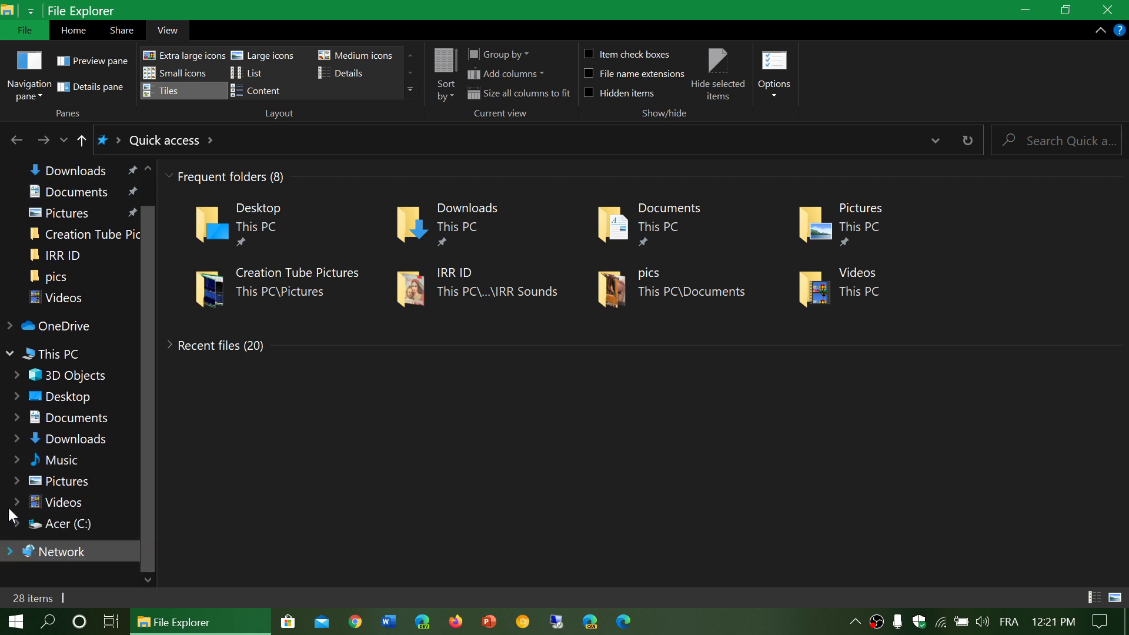
{"action": "left_click", "coordinate": [9, 353]}
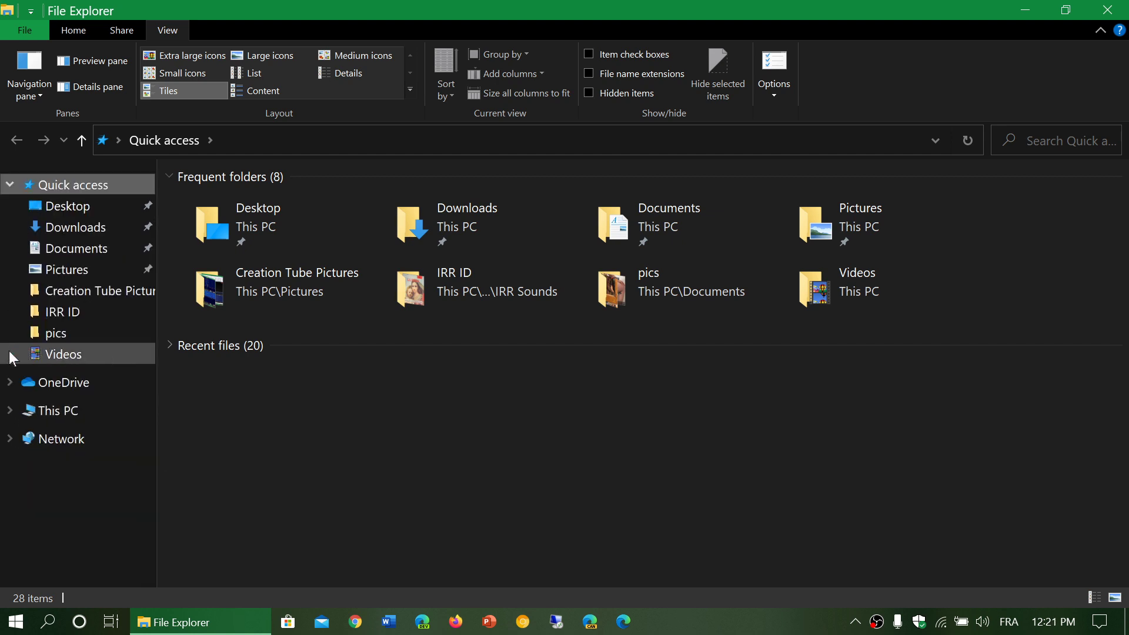
{"action": "left_click", "coordinate": [346, 441]}
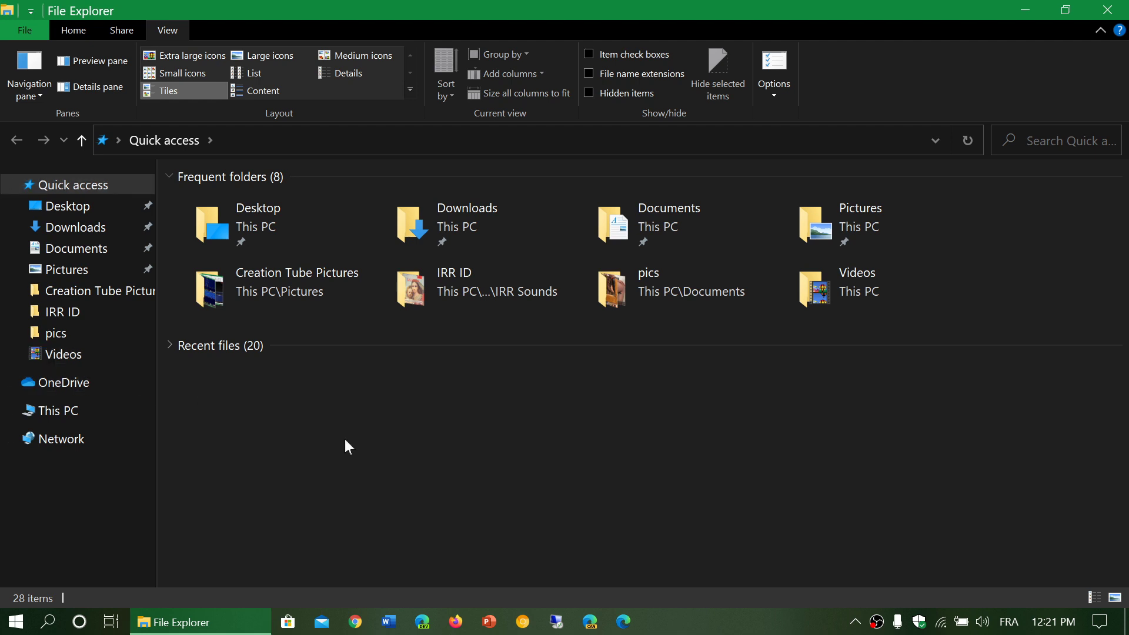
{"action": "left_click", "coordinate": [10, 388]}
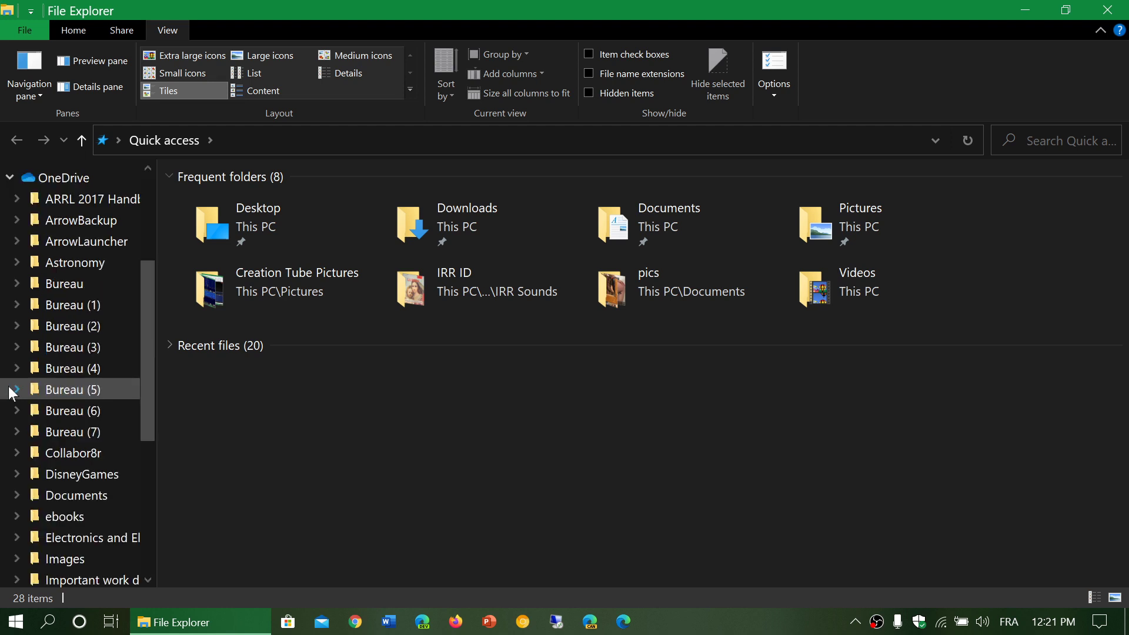
{"action": "left_click", "coordinate": [144, 225]}
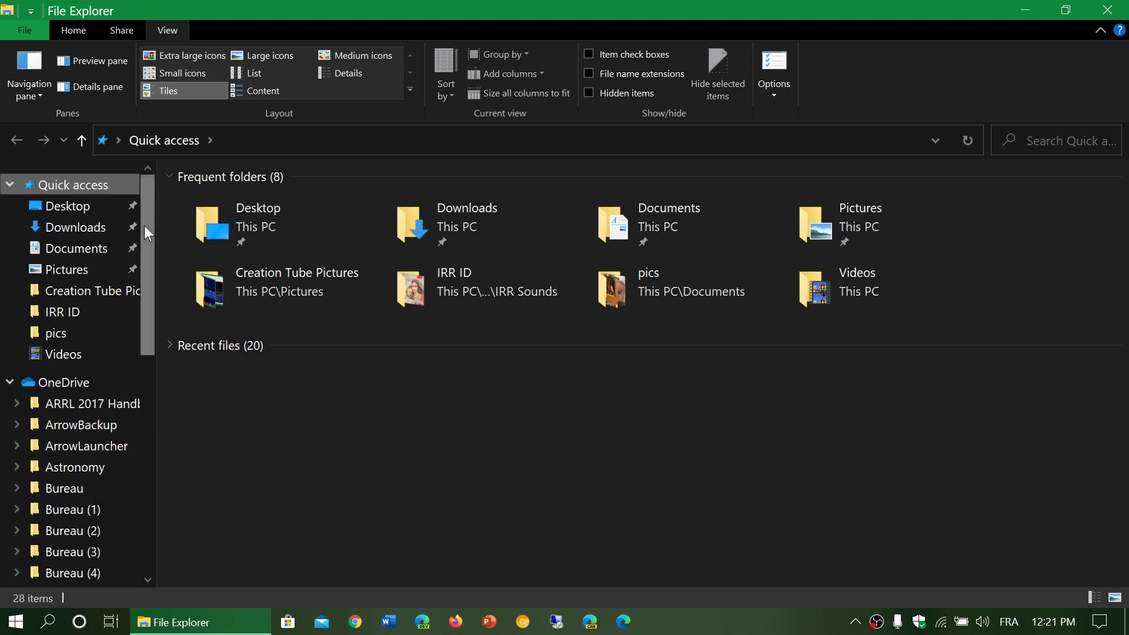
Open OneDrive and then its Bureau subfolder, showing 18 items as large icons.
{"action": "left_click", "coordinate": [57, 383]}
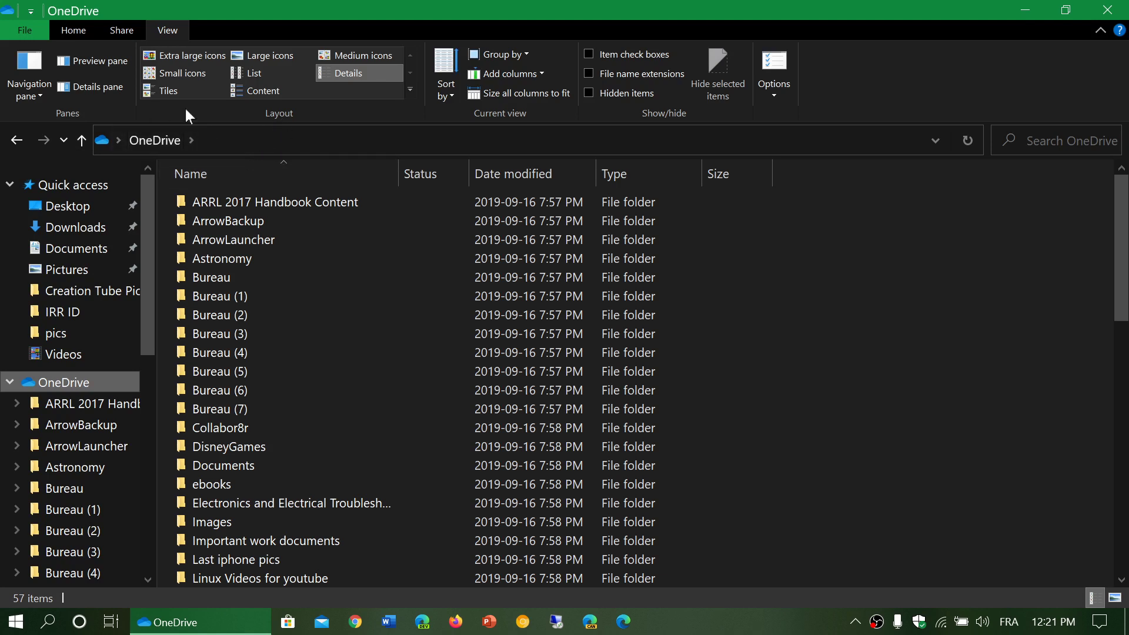
{"action": "left_click", "coordinate": [138, 495]}
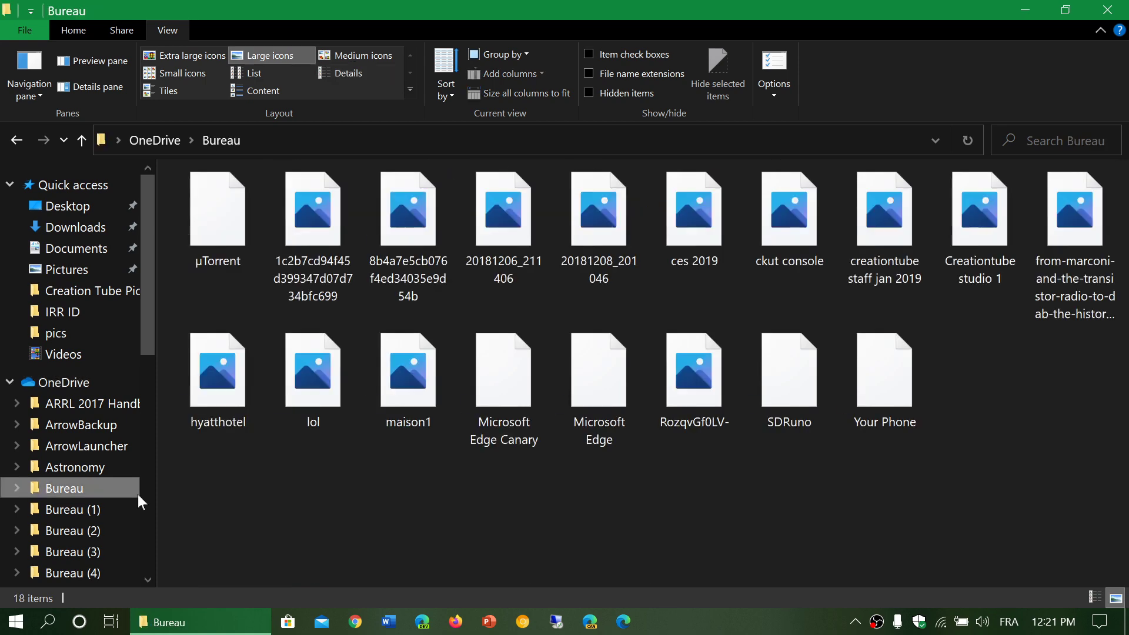
{"action": "left_click", "coordinate": [141, 492]}
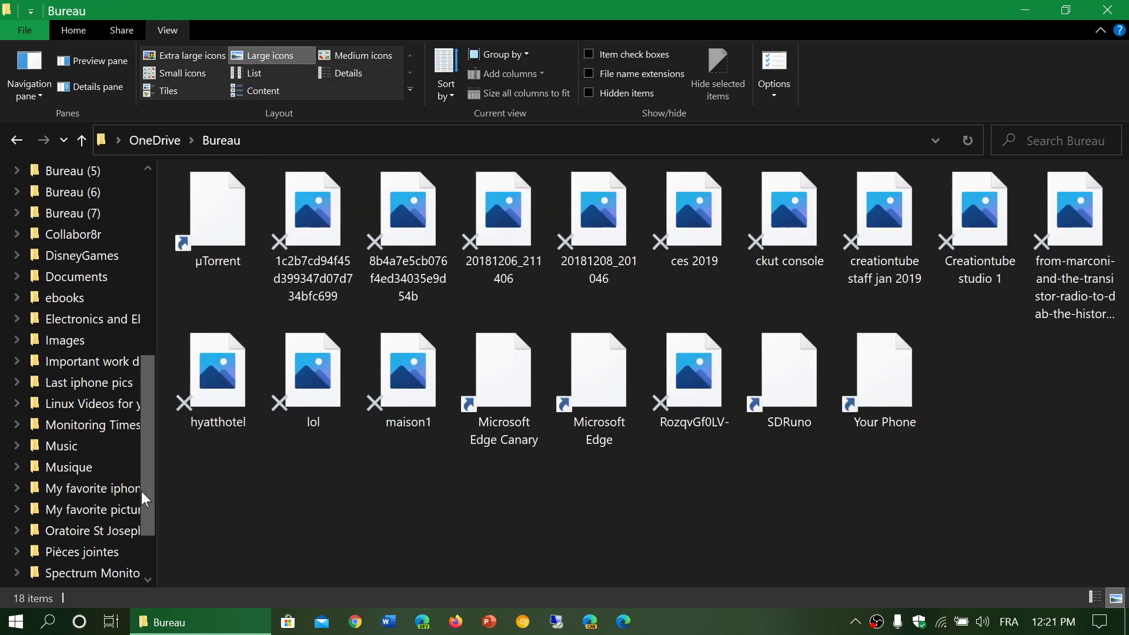
{"action": "left_click_drag", "start_coordinate": [141, 496], "coordinate": [146, 556]}
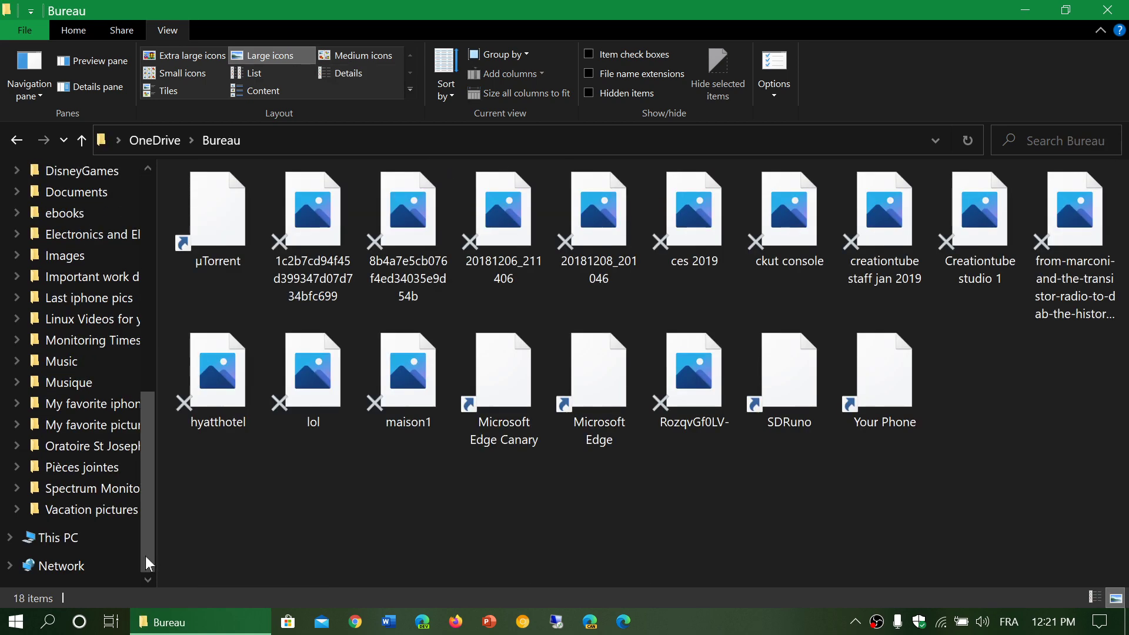
Go to This PC and open Videos, showing Captures and two video files.
{"action": "left_click", "coordinate": [61, 538]}
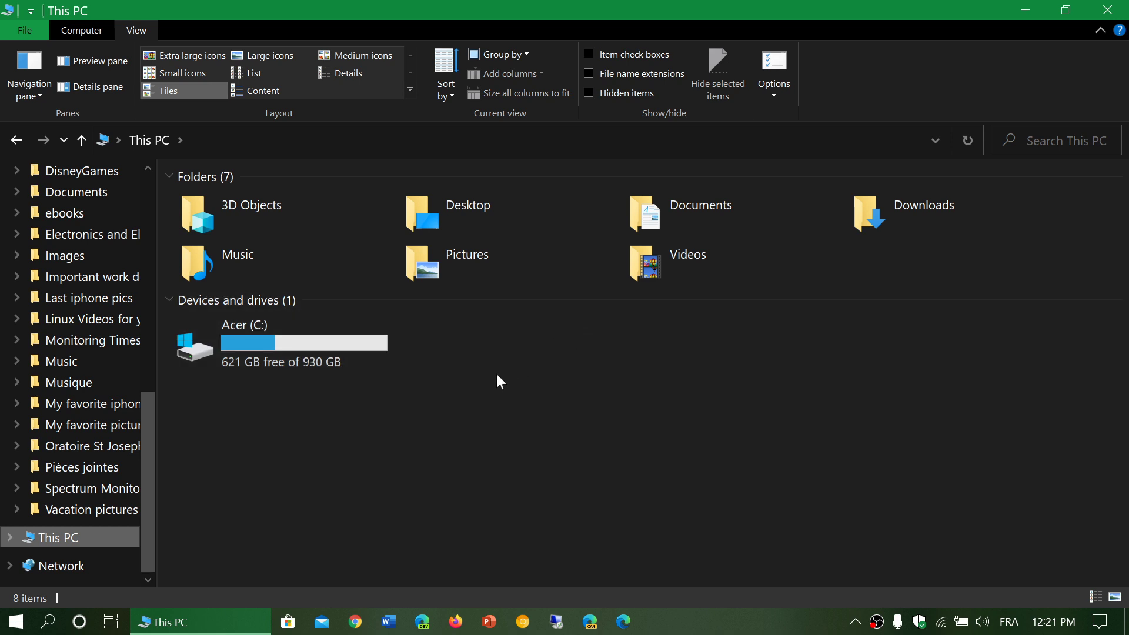
{"action": "double_click", "coordinate": [676, 259]}
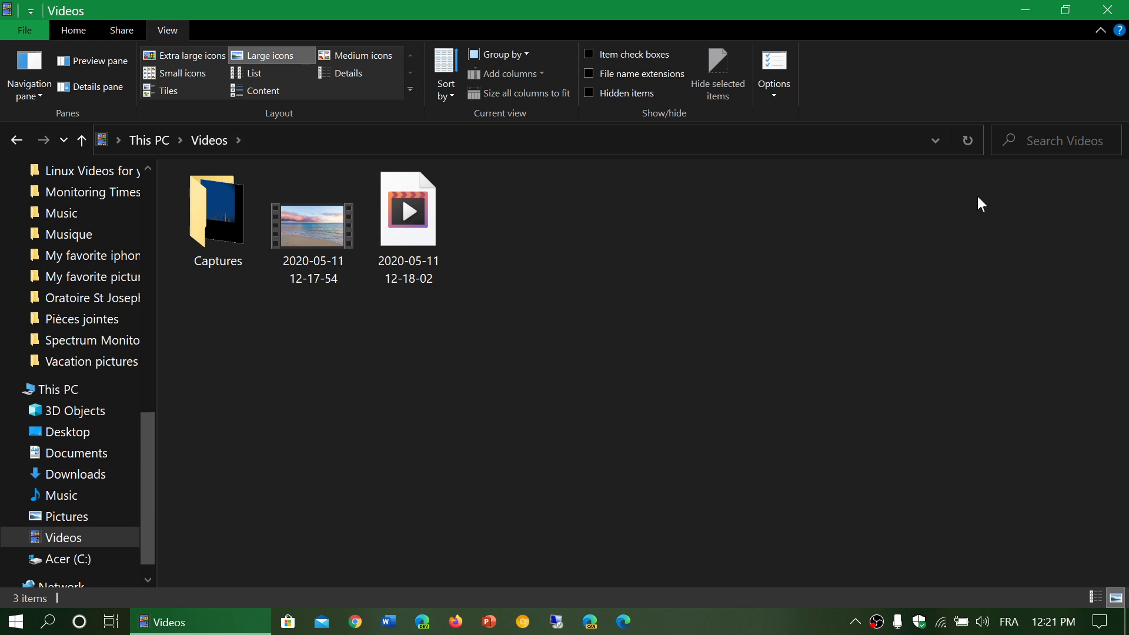
{"action": "left_click", "coordinate": [1097, 16]}
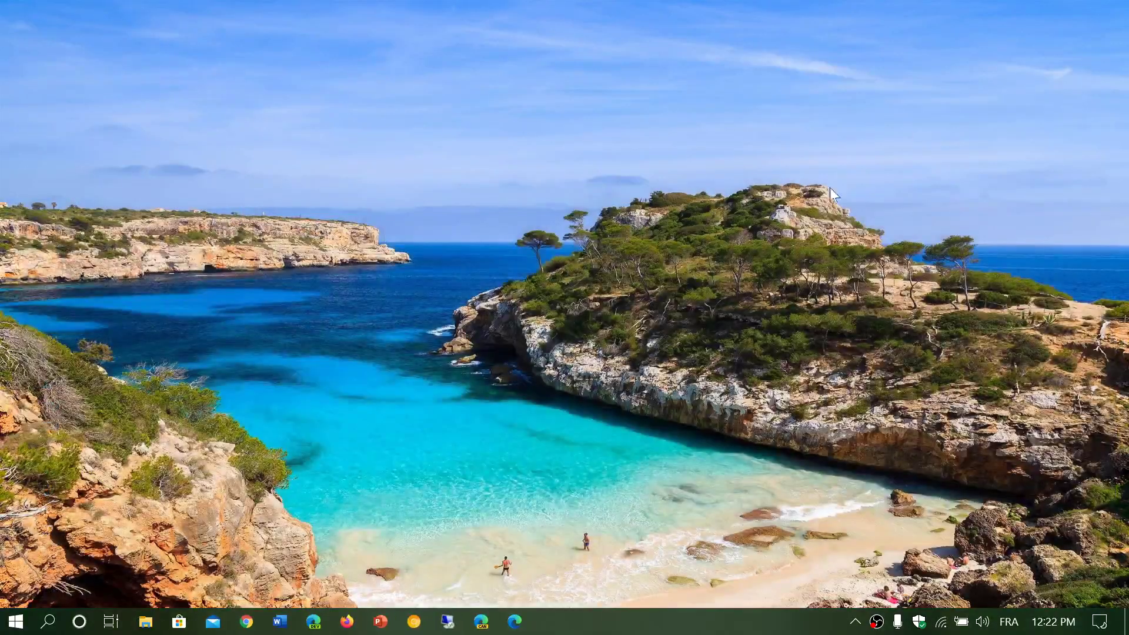